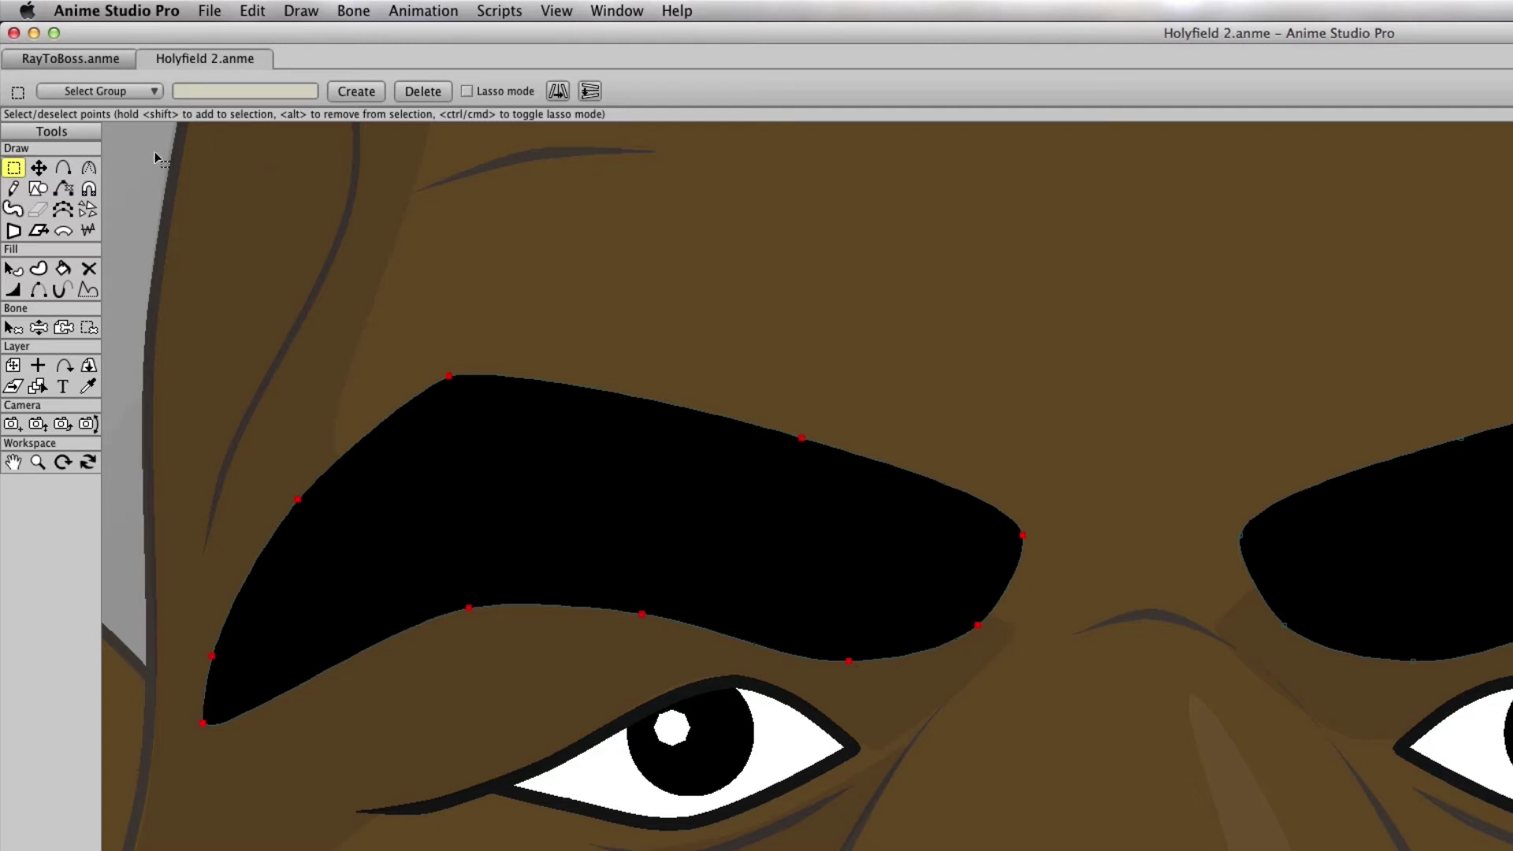
# - With the Transform Points tool, nudge the left eyebrow slightly up and right
pyautogui.click(40, 170)
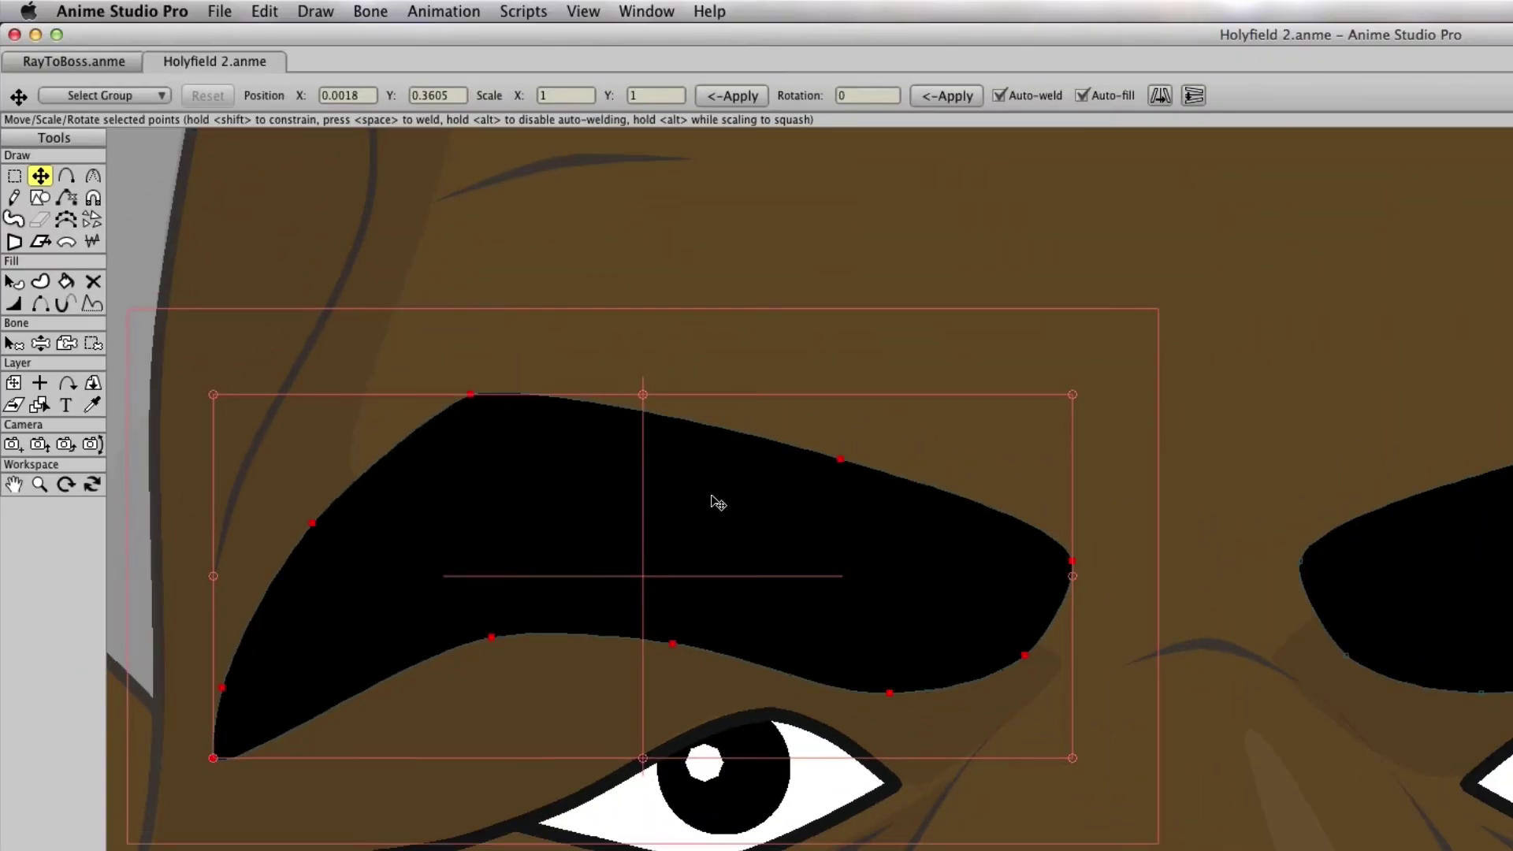
pyautogui.moveTo(717, 503)
pyautogui.mouseDown()
pyautogui.moveTo(1111, 413)
pyautogui.moveTo(782, 490)
pyautogui.moveTo(785, 593)
pyautogui.moveTo(790, 503)
pyautogui.mouseUp()
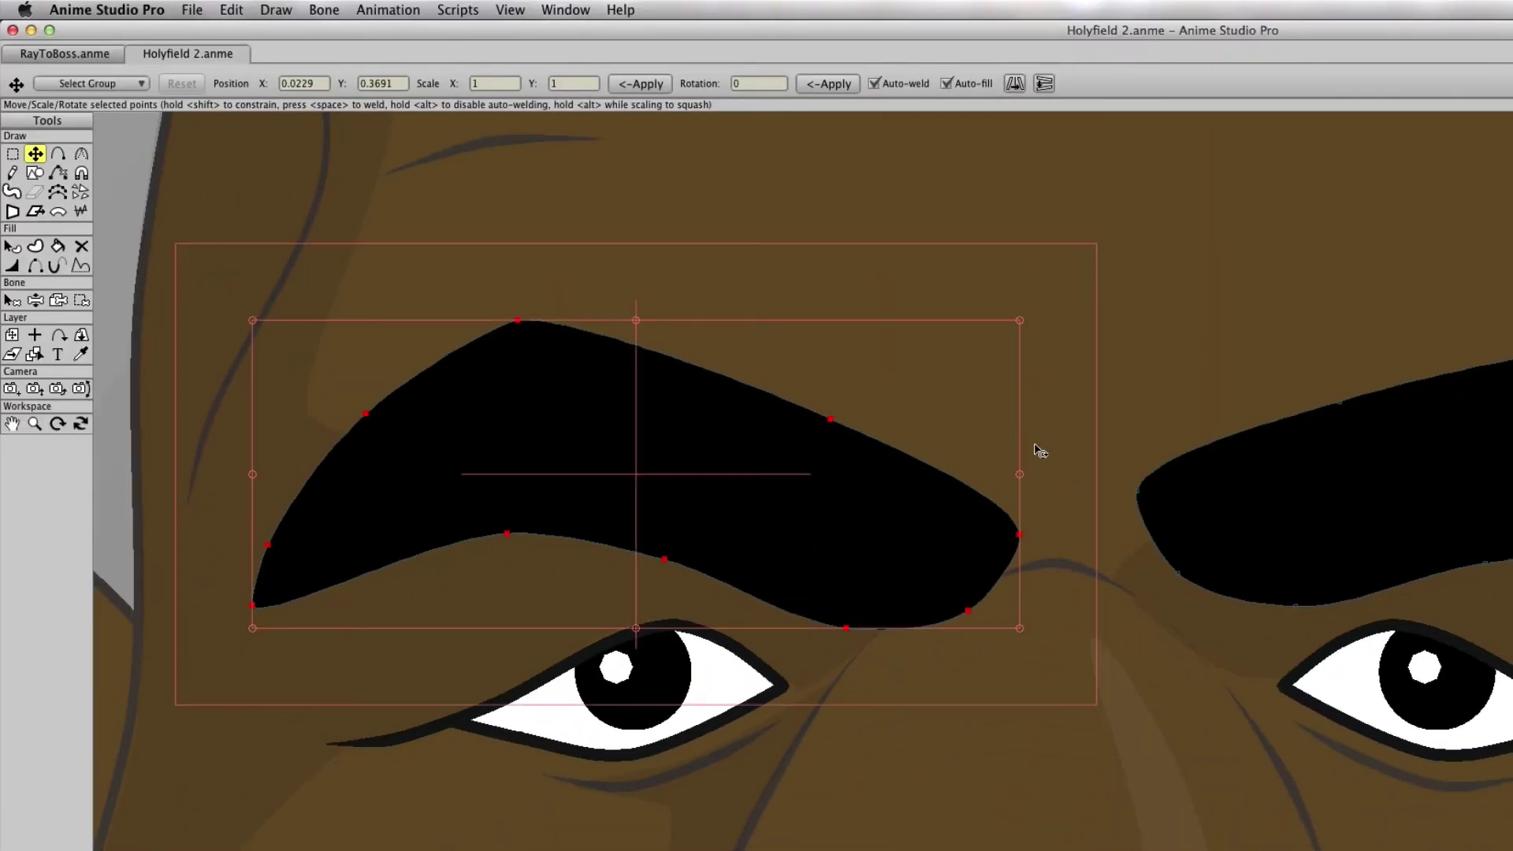
# - Compare the eyebrow's rotated poses with undo/redo, then rotate it back near level
pyautogui.press('Right')
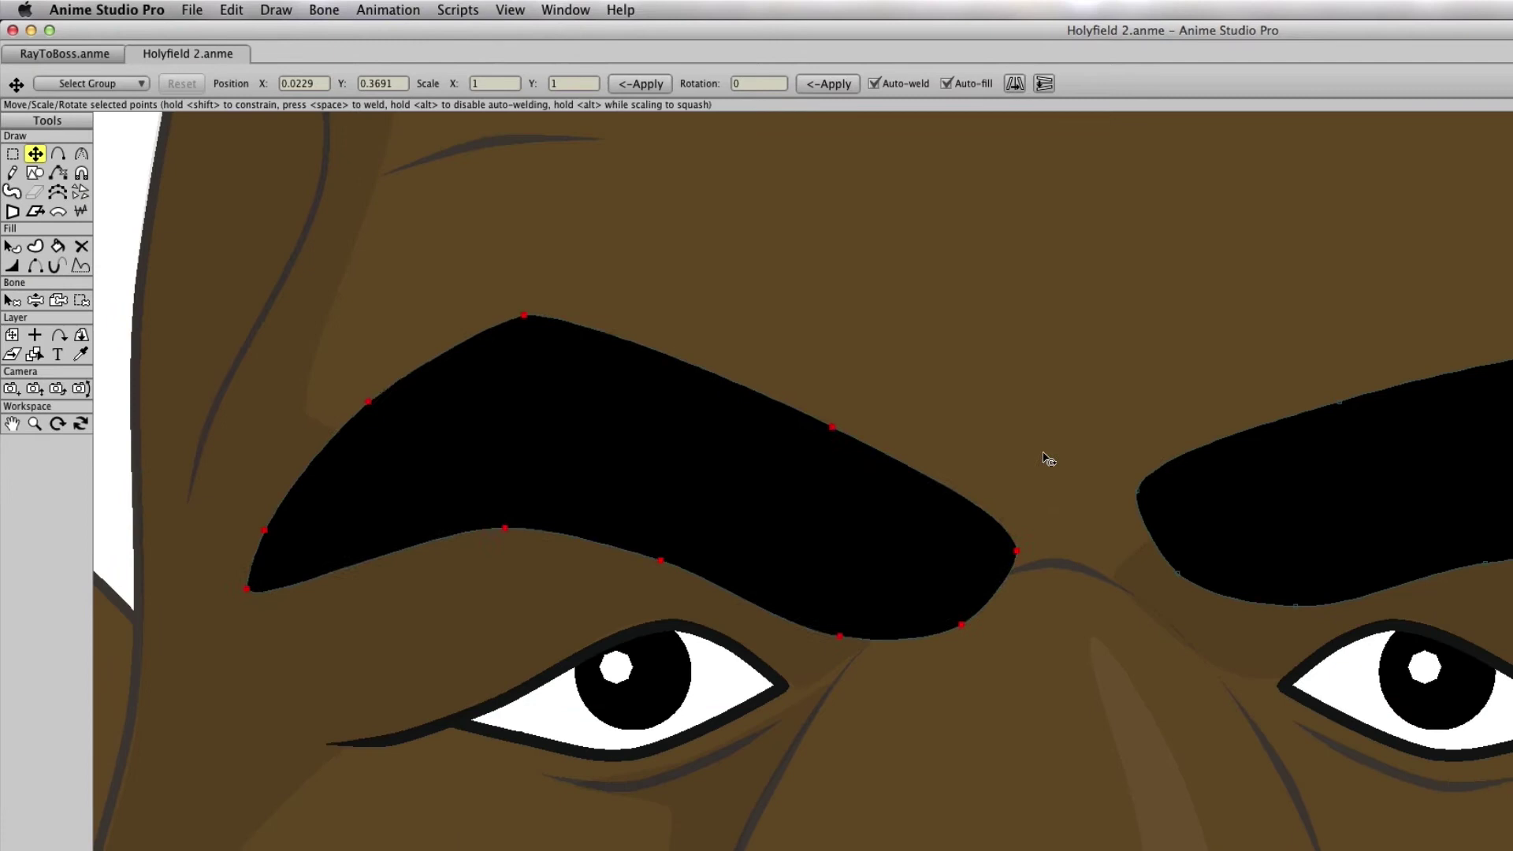
pyautogui.press('Left')
pyautogui.press('Right')
pyautogui.press('Left')
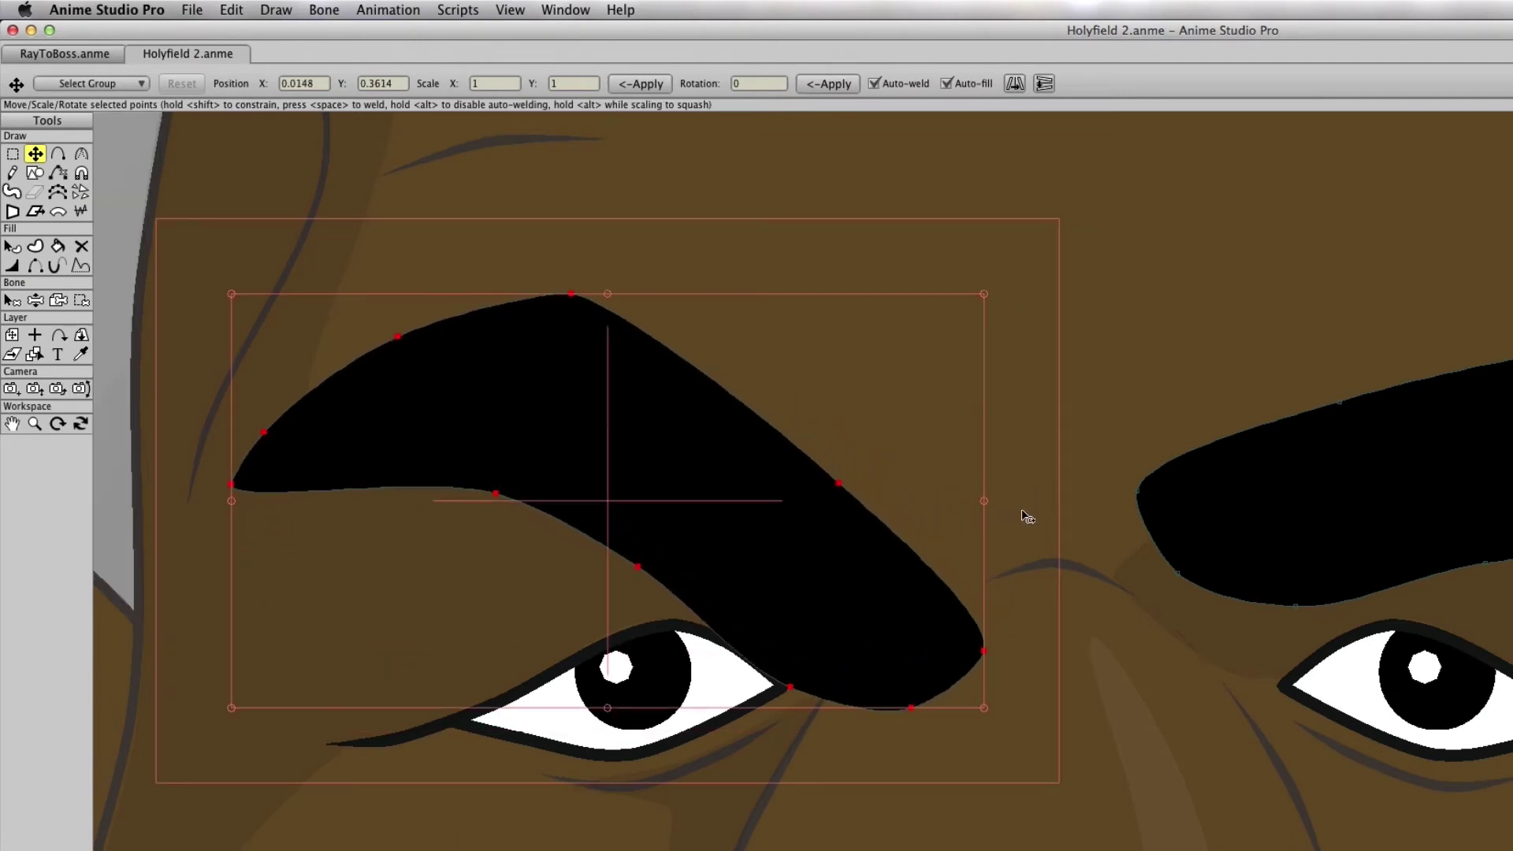
pyautogui.press('Right')
pyautogui.press('Left')
pyautogui.press('Left')
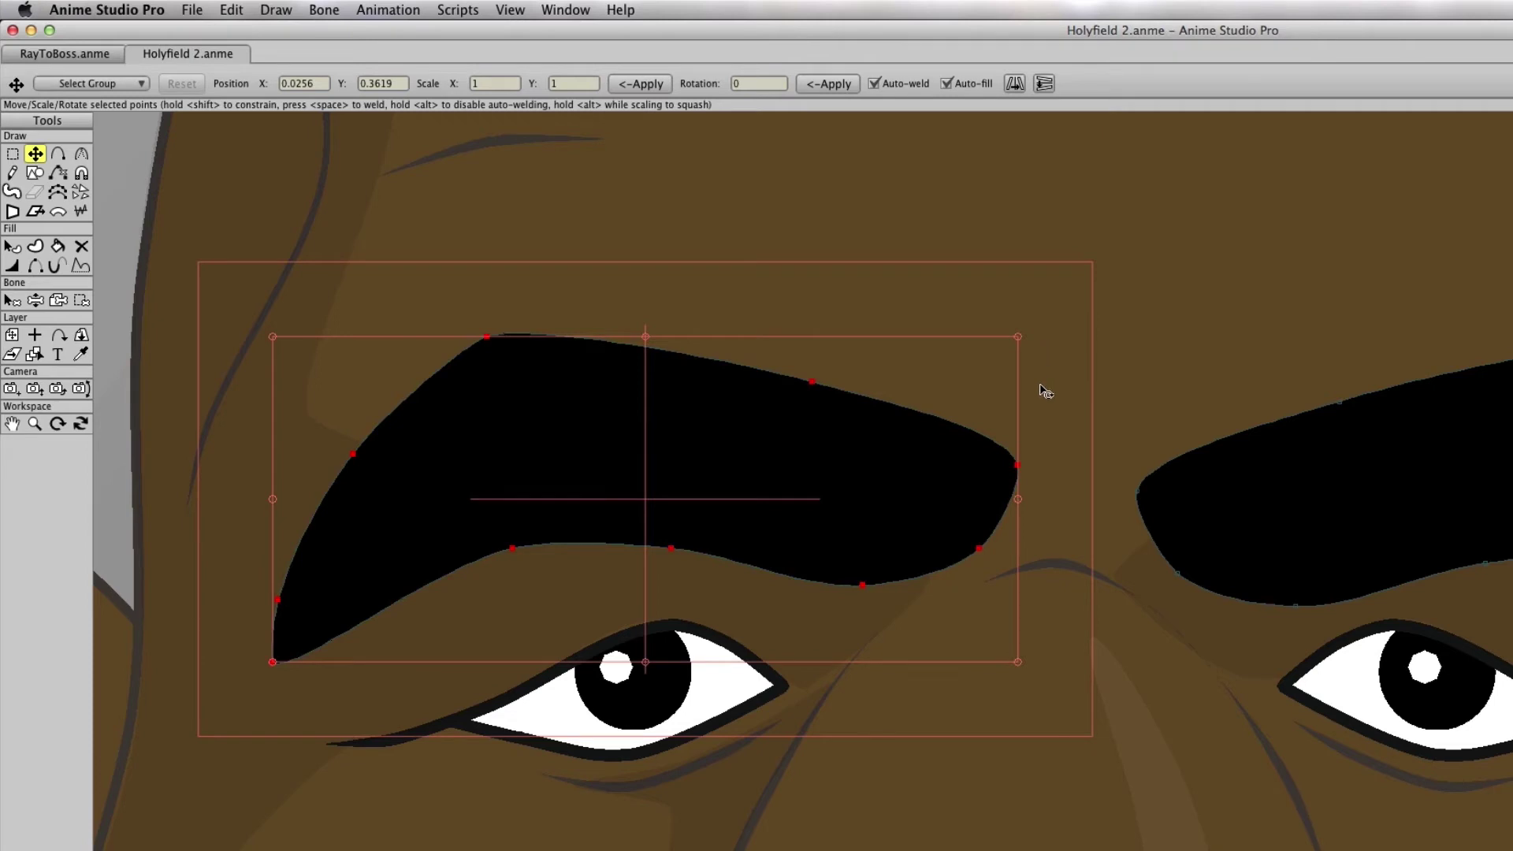
pyautogui.press('Right')
pyautogui.press('Right')
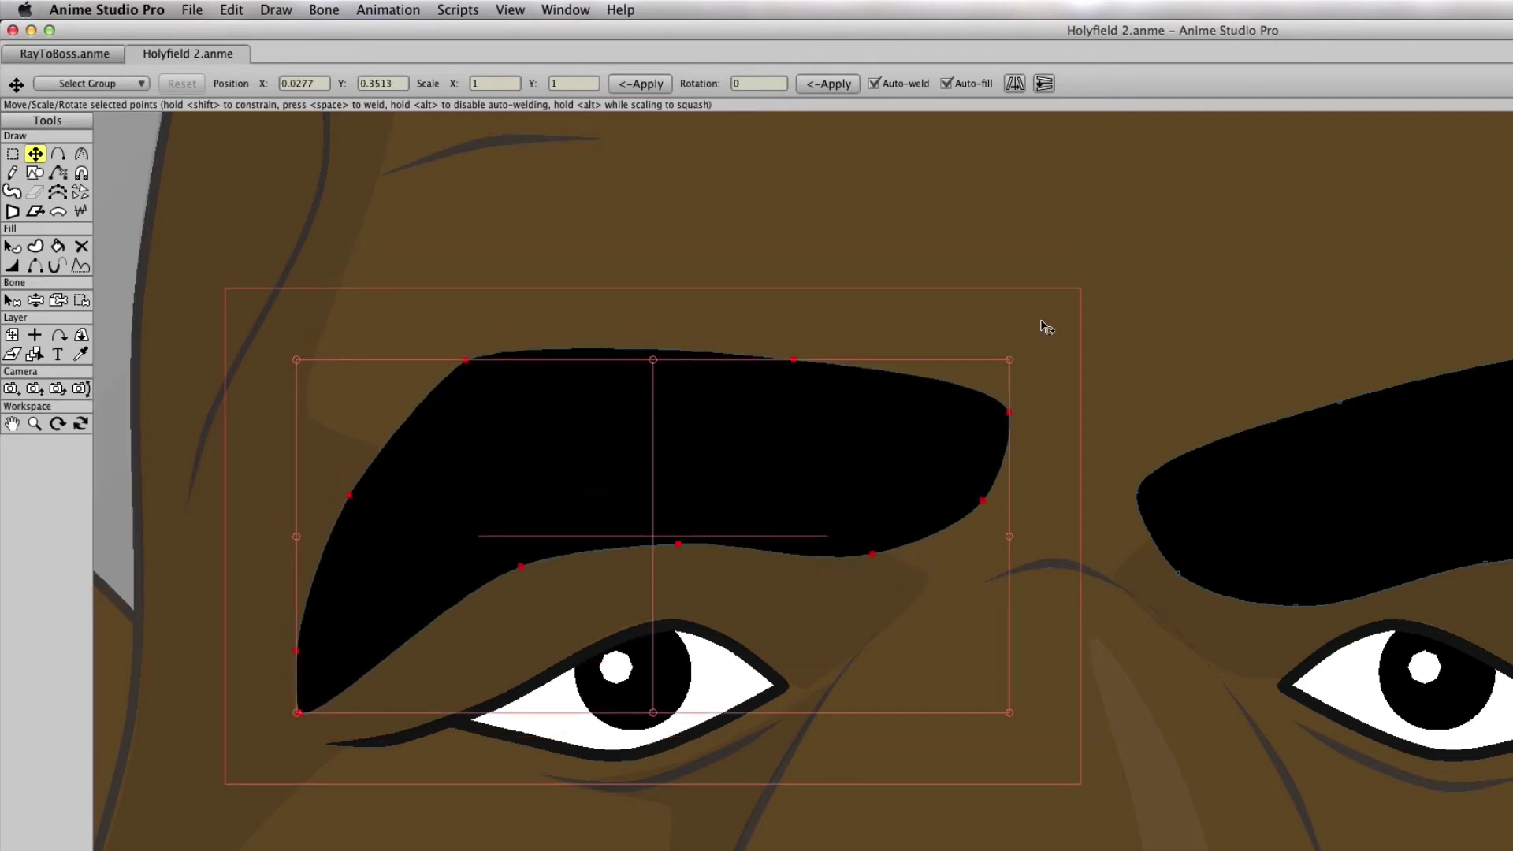
pyautogui.press('Right')
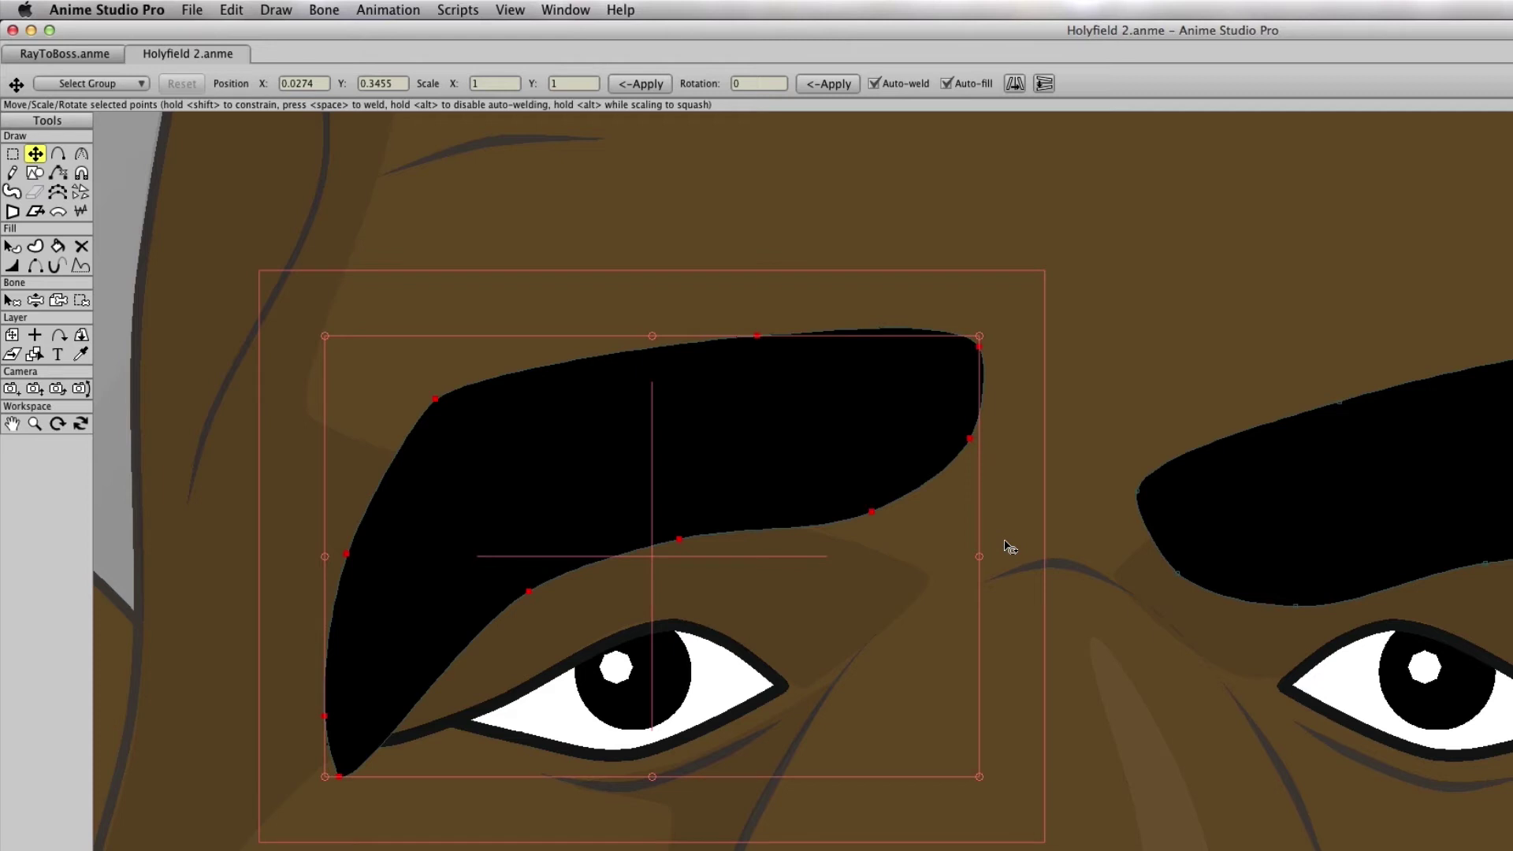
pyautogui.moveTo(1007, 547); pyautogui.dragTo(997, 635)
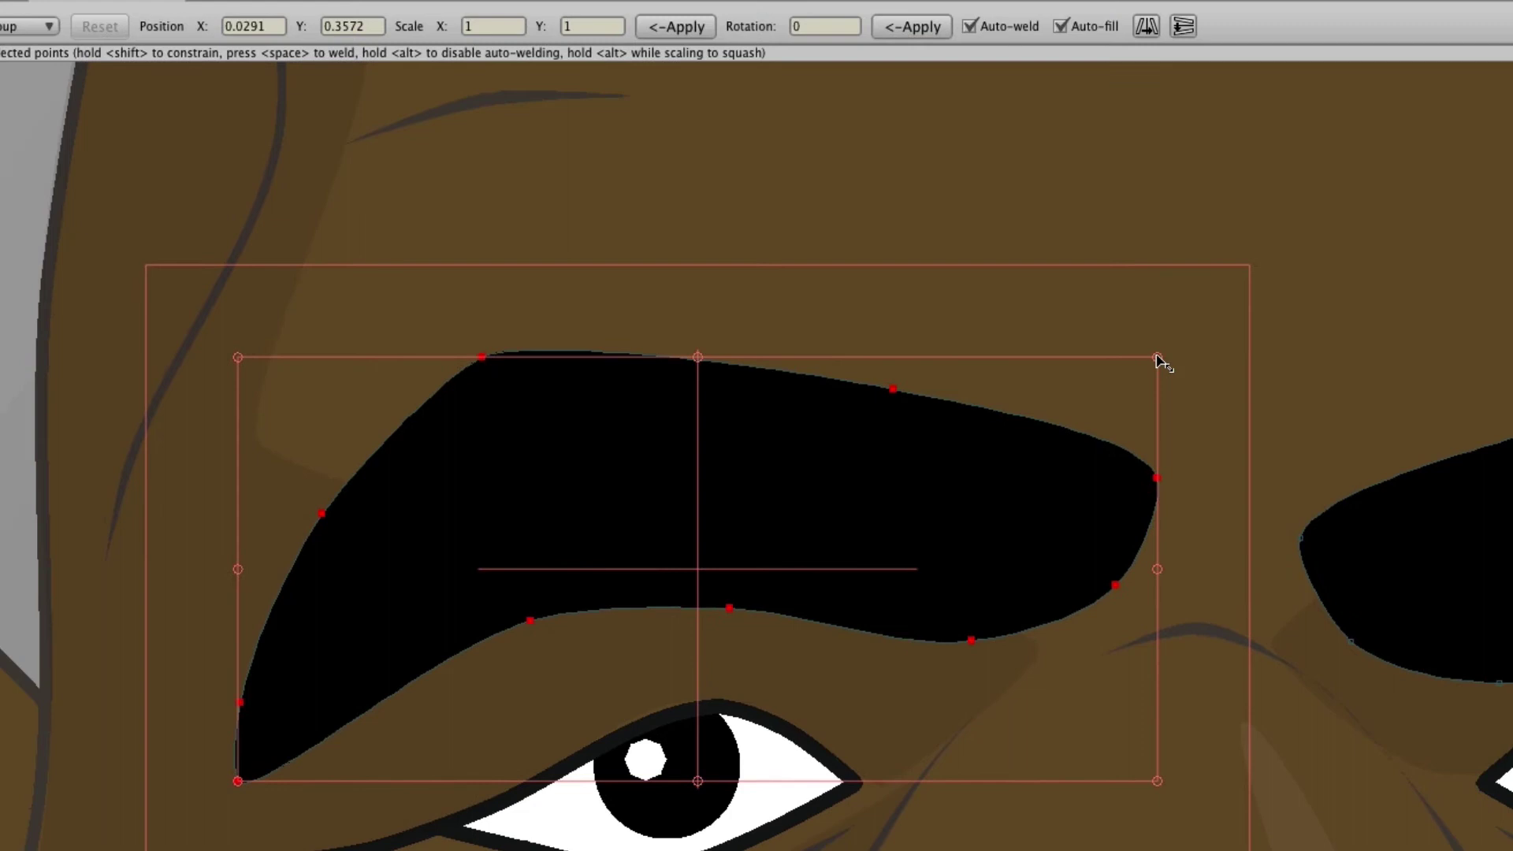
# - Try enlarging the eyebrow and undo, then narrow it and squash it thinner vertically
pyautogui.moveTo(1158, 361)
pyautogui.mouseDown()
pyautogui.moveTo(1233, 317)
pyautogui.moveTo(1341, 295)
pyautogui.mouseUp()
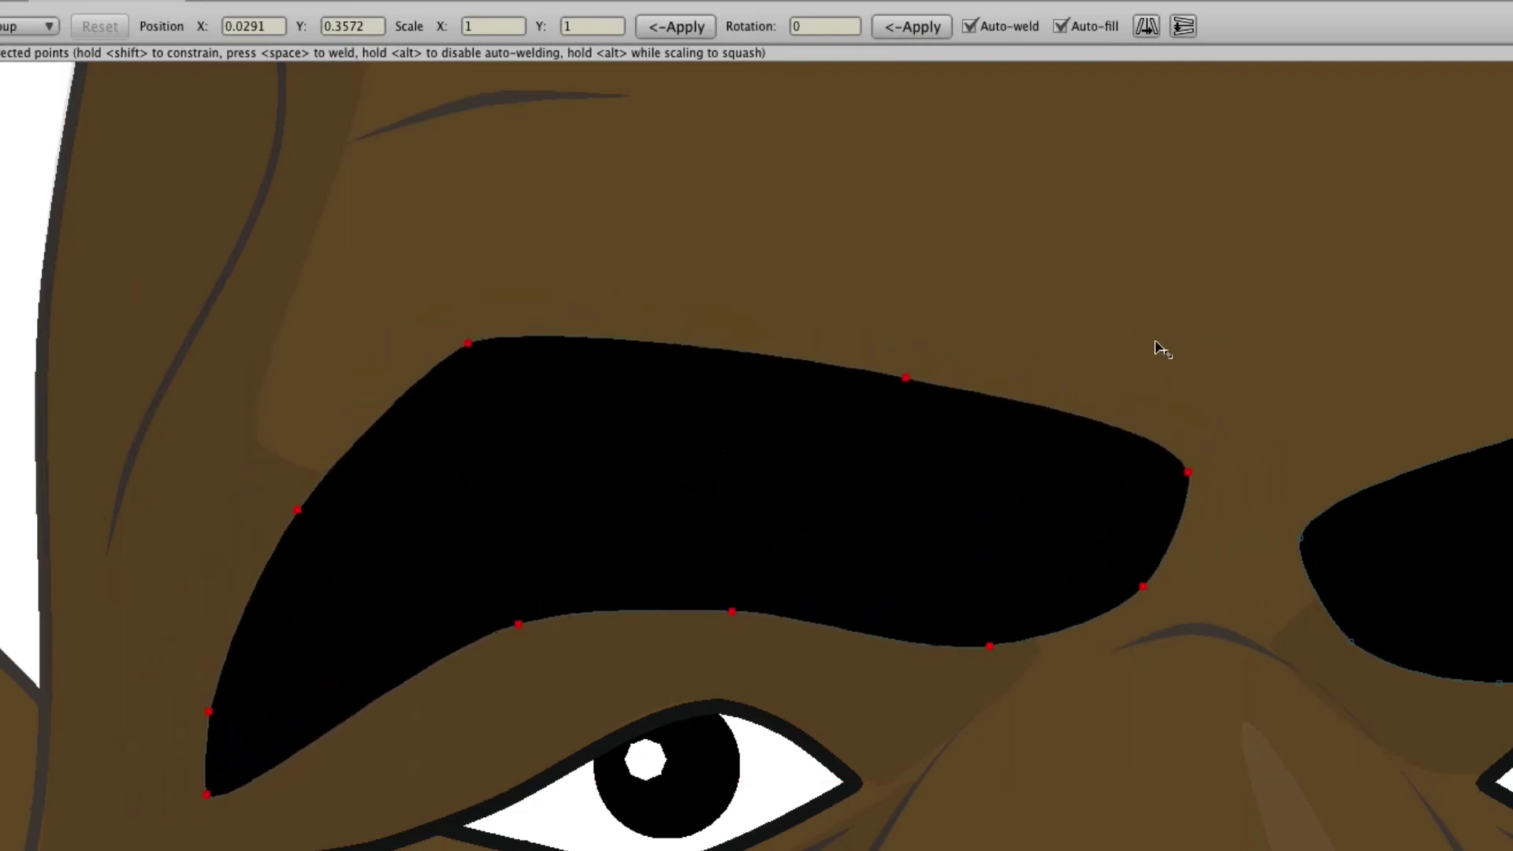
pyautogui.hotkey('ctrl', 'z')
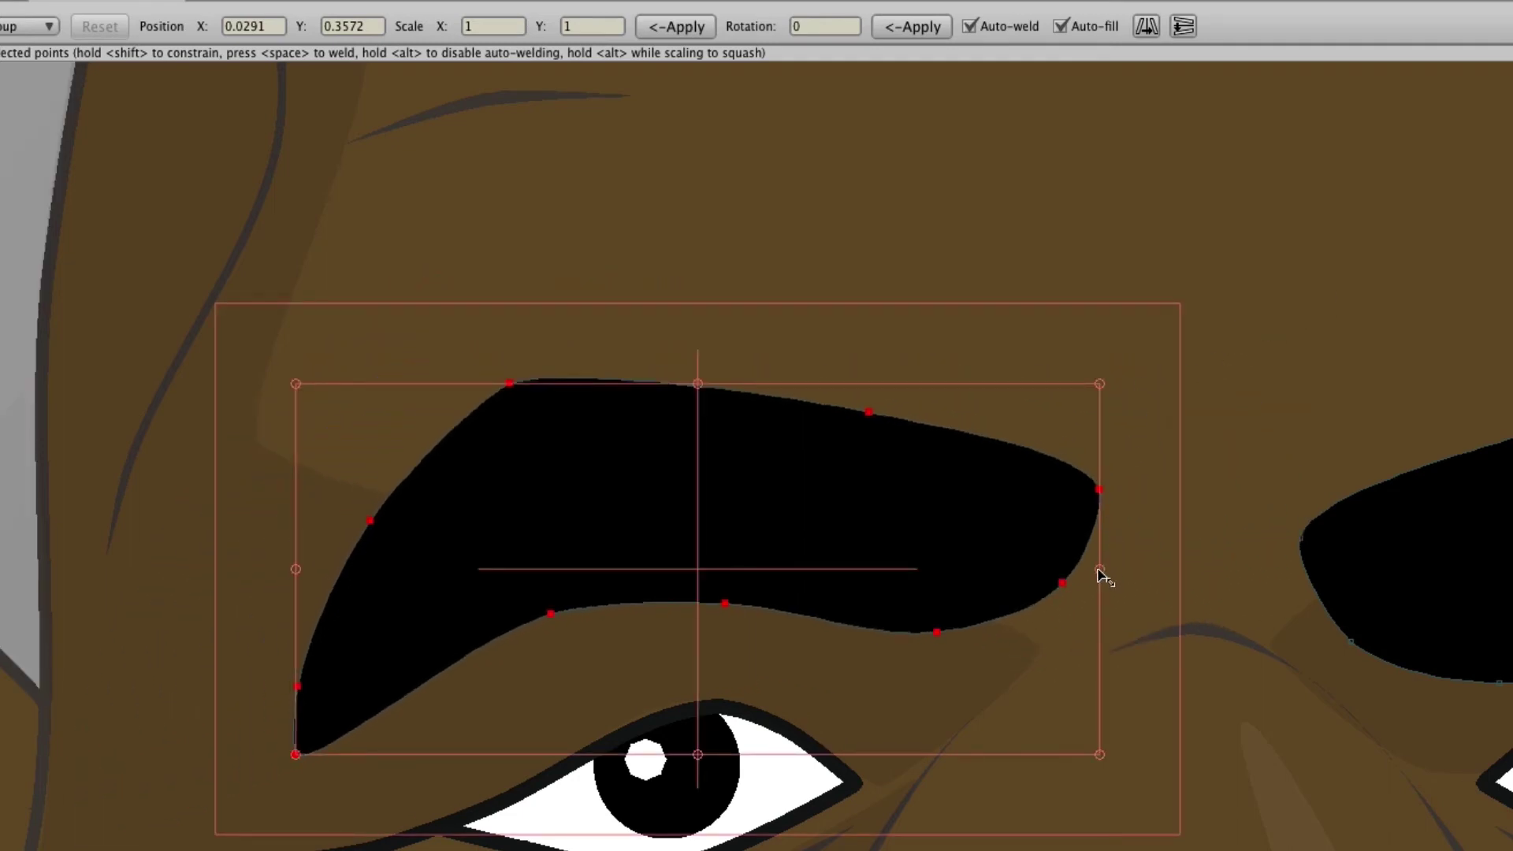
pyautogui.moveTo(1102, 576)
pyautogui.mouseDown()
pyautogui.moveTo(1014, 577)
pyautogui.moveTo(1136, 572)
pyautogui.mouseUp()
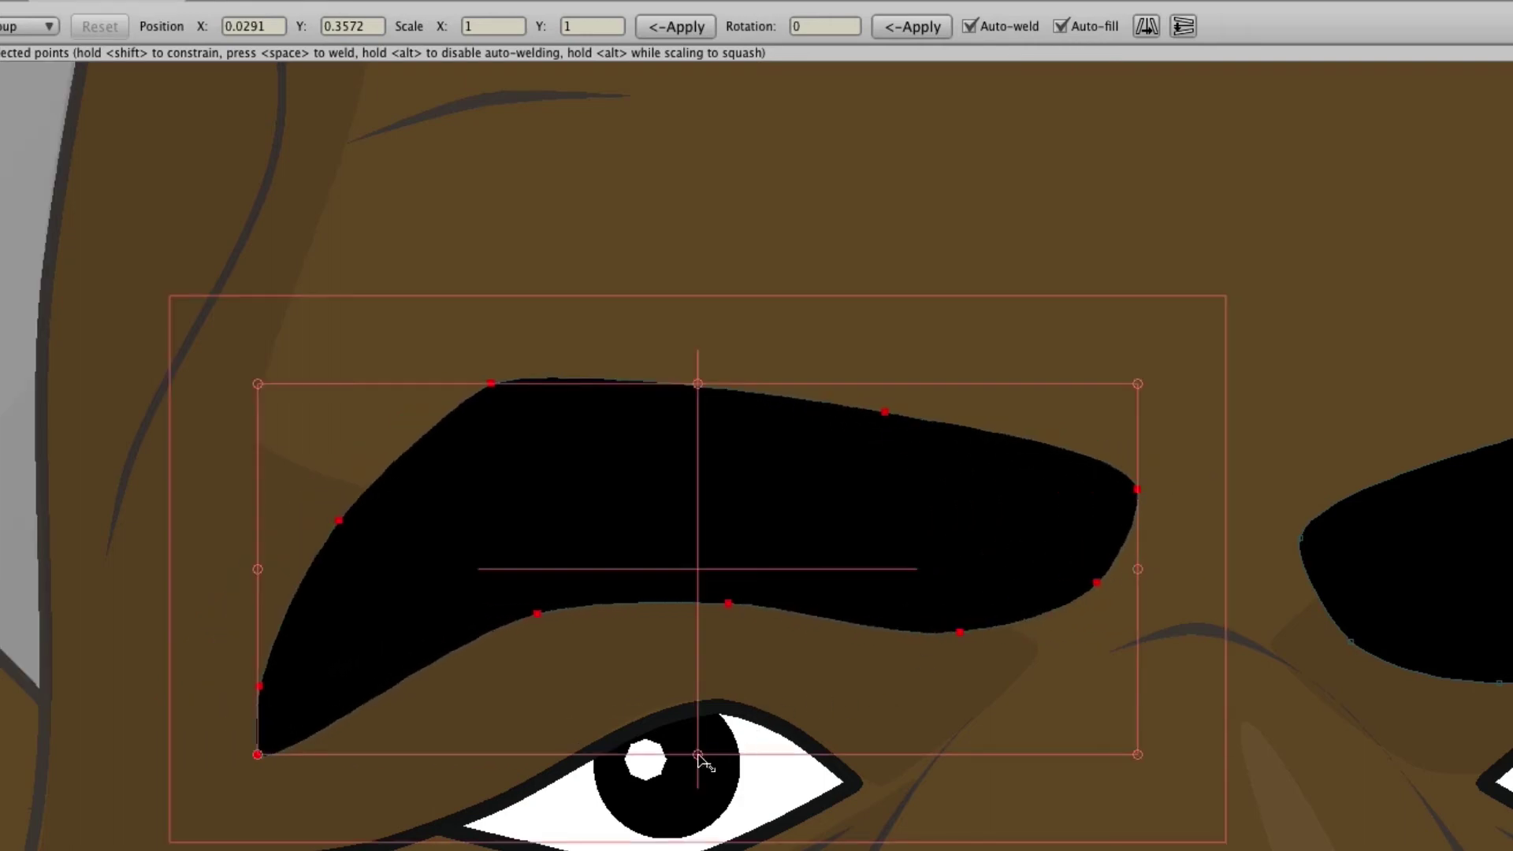
pyautogui.moveTo(703, 756)
pyautogui.mouseDown()
pyautogui.moveTo(701, 624)
pyautogui.moveTo(703, 725)
pyautogui.mouseUp()
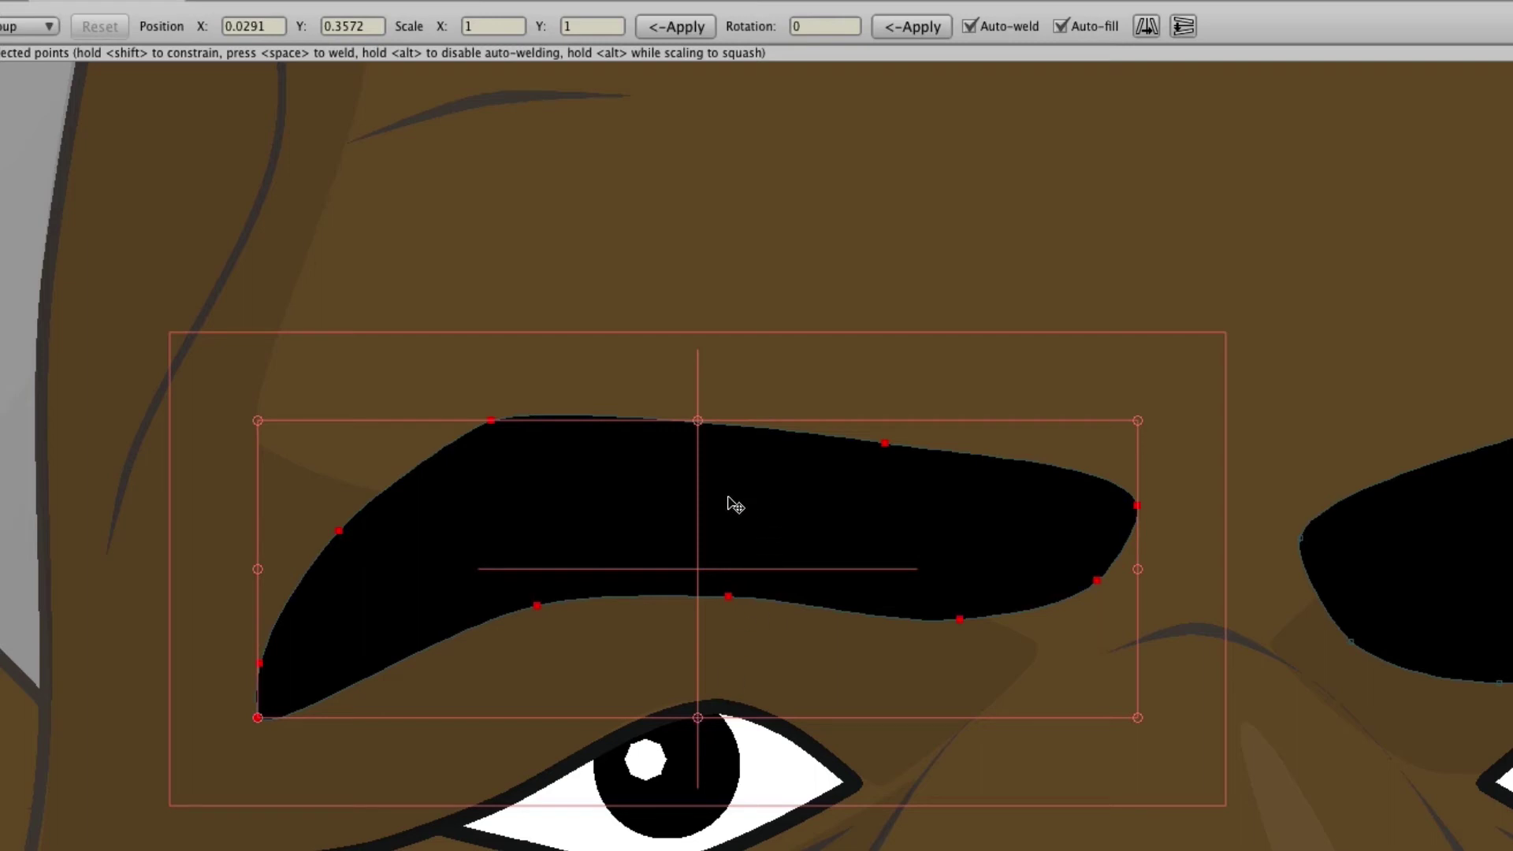
# - Move the left eyebrow higher on the forehead and deselect its points
pyautogui.moveTo(733, 520)
pyautogui.mouseDown()
pyautogui.moveTo(1469, 518)
pyautogui.moveTo(659, 521)
pyautogui.mouseUp()
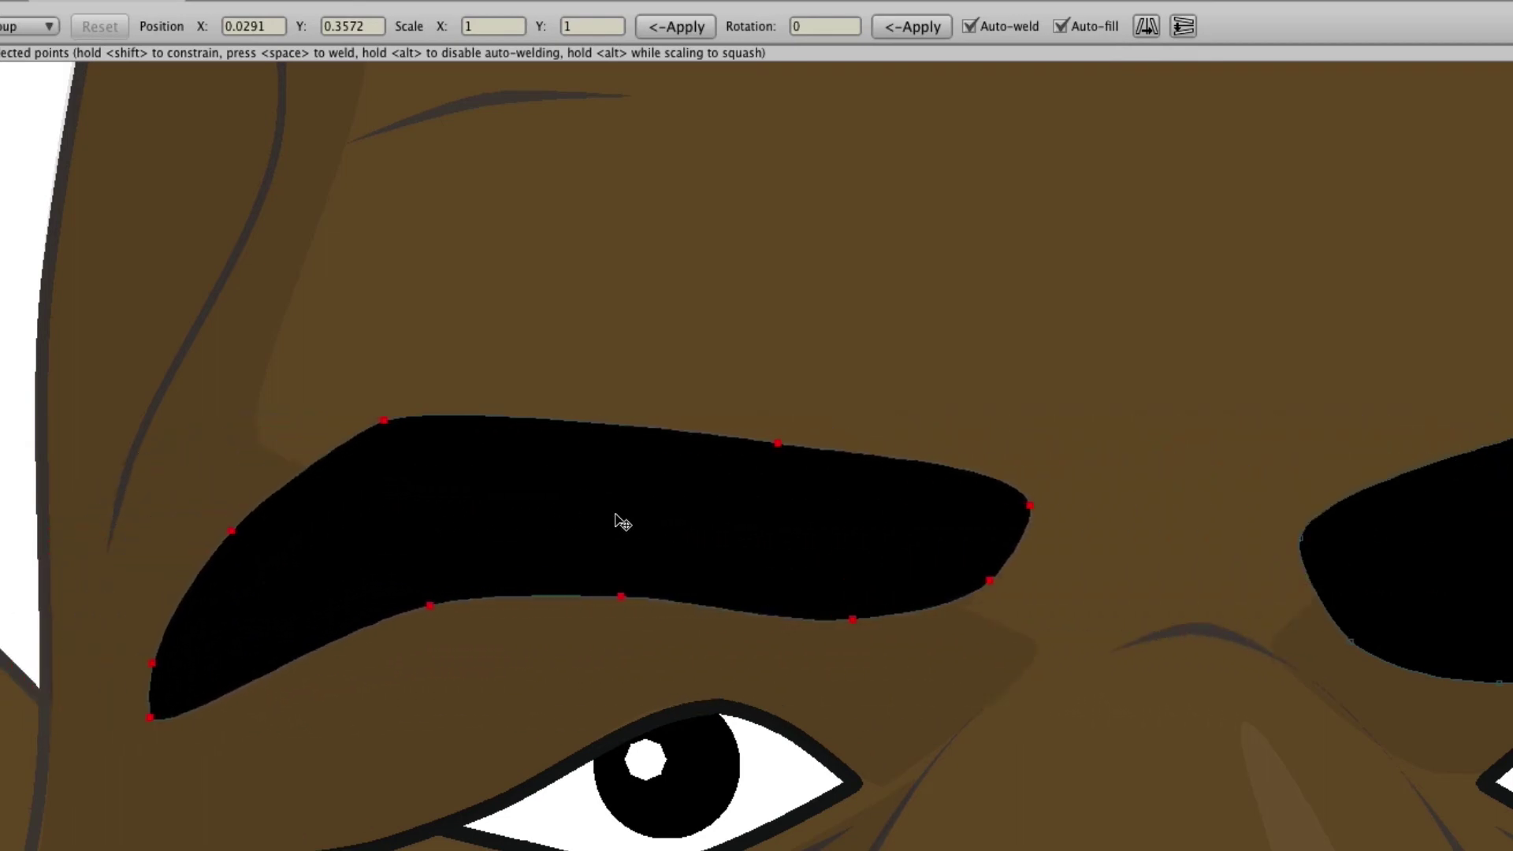
pyautogui.moveTo(660, 520)
pyautogui.mouseDown()
pyautogui.moveTo(1477, 517)
pyautogui.moveTo(1203, 528)
pyautogui.moveTo(769, 359)
pyautogui.moveTo(737, 376)
pyautogui.mouseUp()
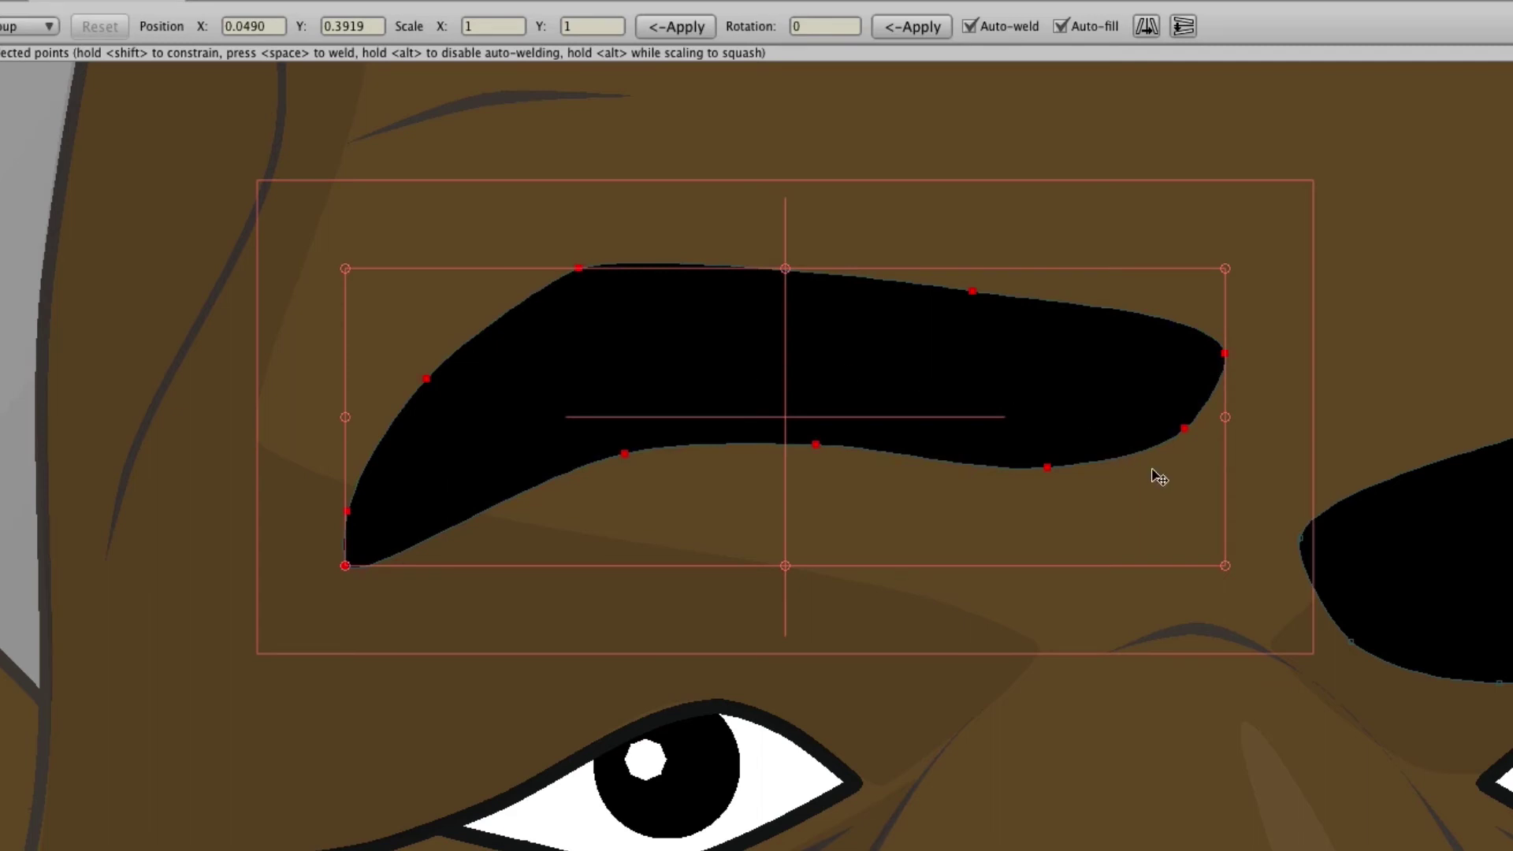
pyautogui.click(1241, 572)
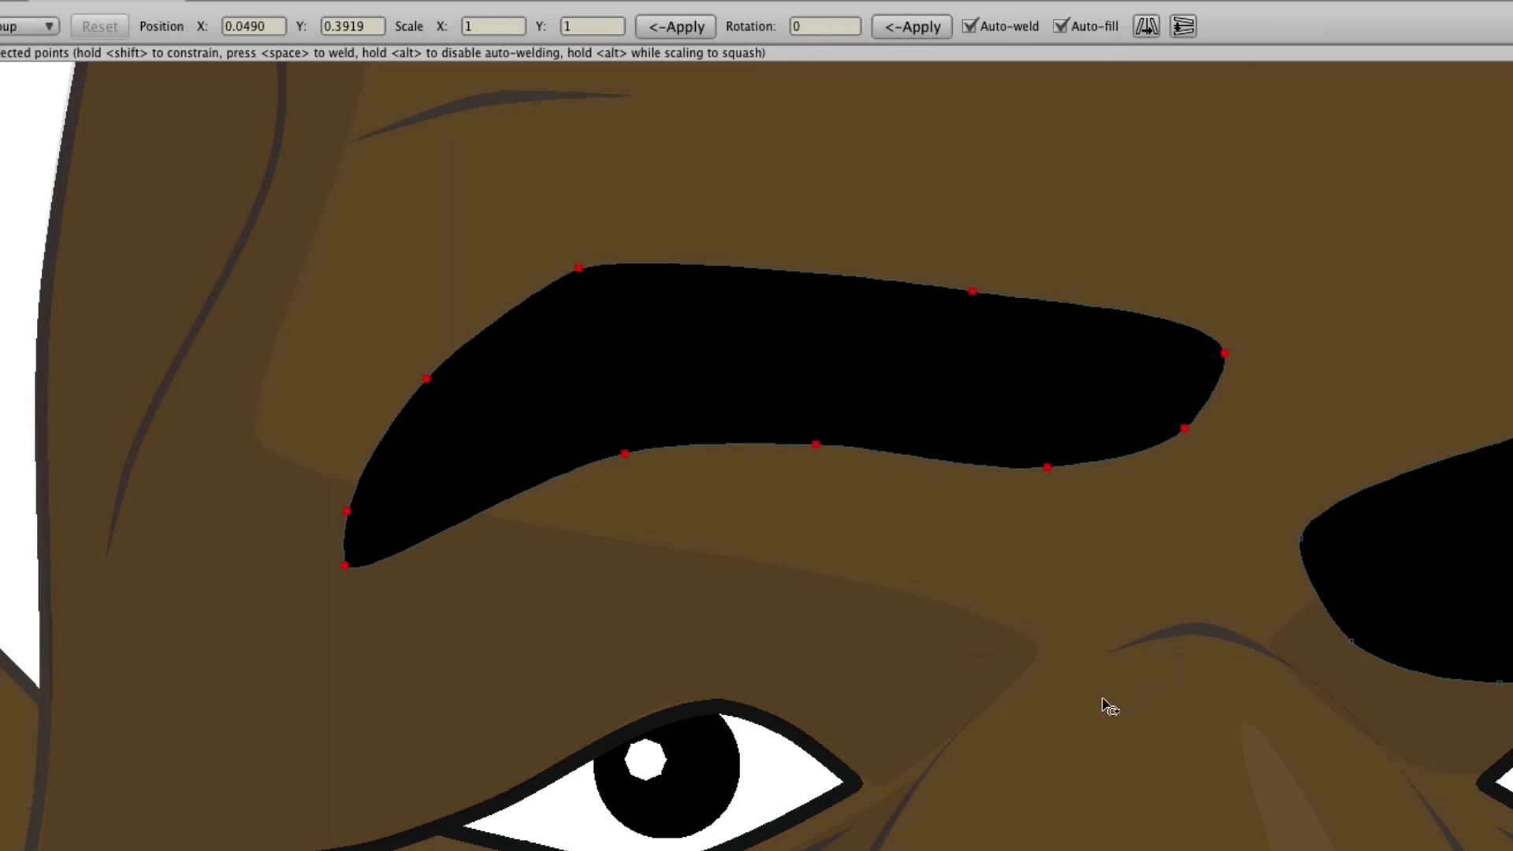
# - Toggle the eyebrow's diagonal rotation with undo/redo, then select all its points
pyautogui.hotkey('ctrl', 'shift', 'z')
pyautogui.hotkey('ctrl', 'z')
pyautogui.hotkey('ctrl', 'shift', 'z')
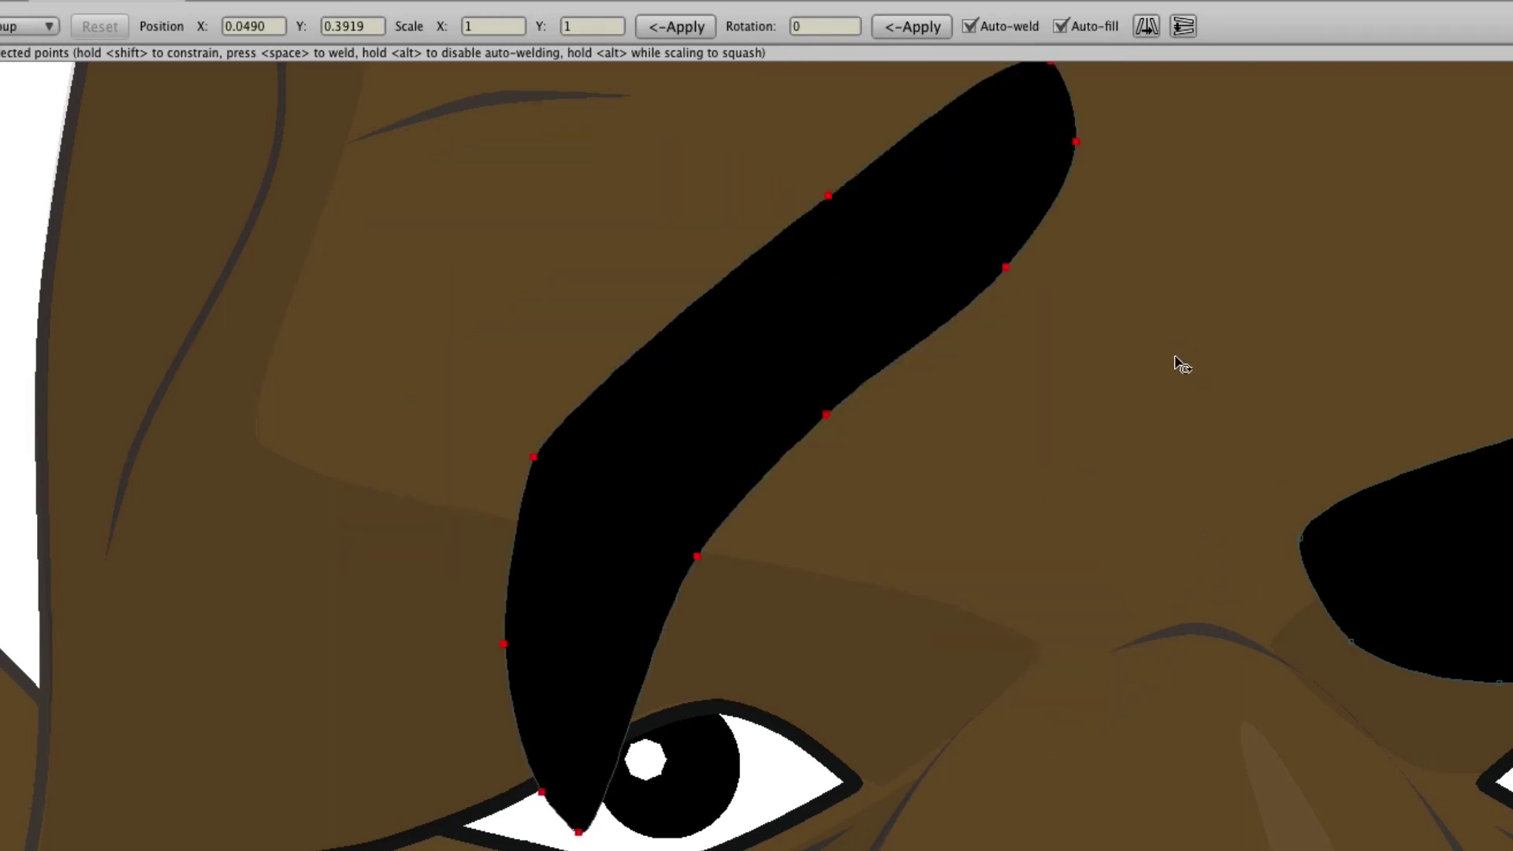
pyautogui.hotkey('ctrl', 'z')
pyautogui.hotkey('ctrl', 'shift', 'z')
pyautogui.hotkey('ctrl', 'z')
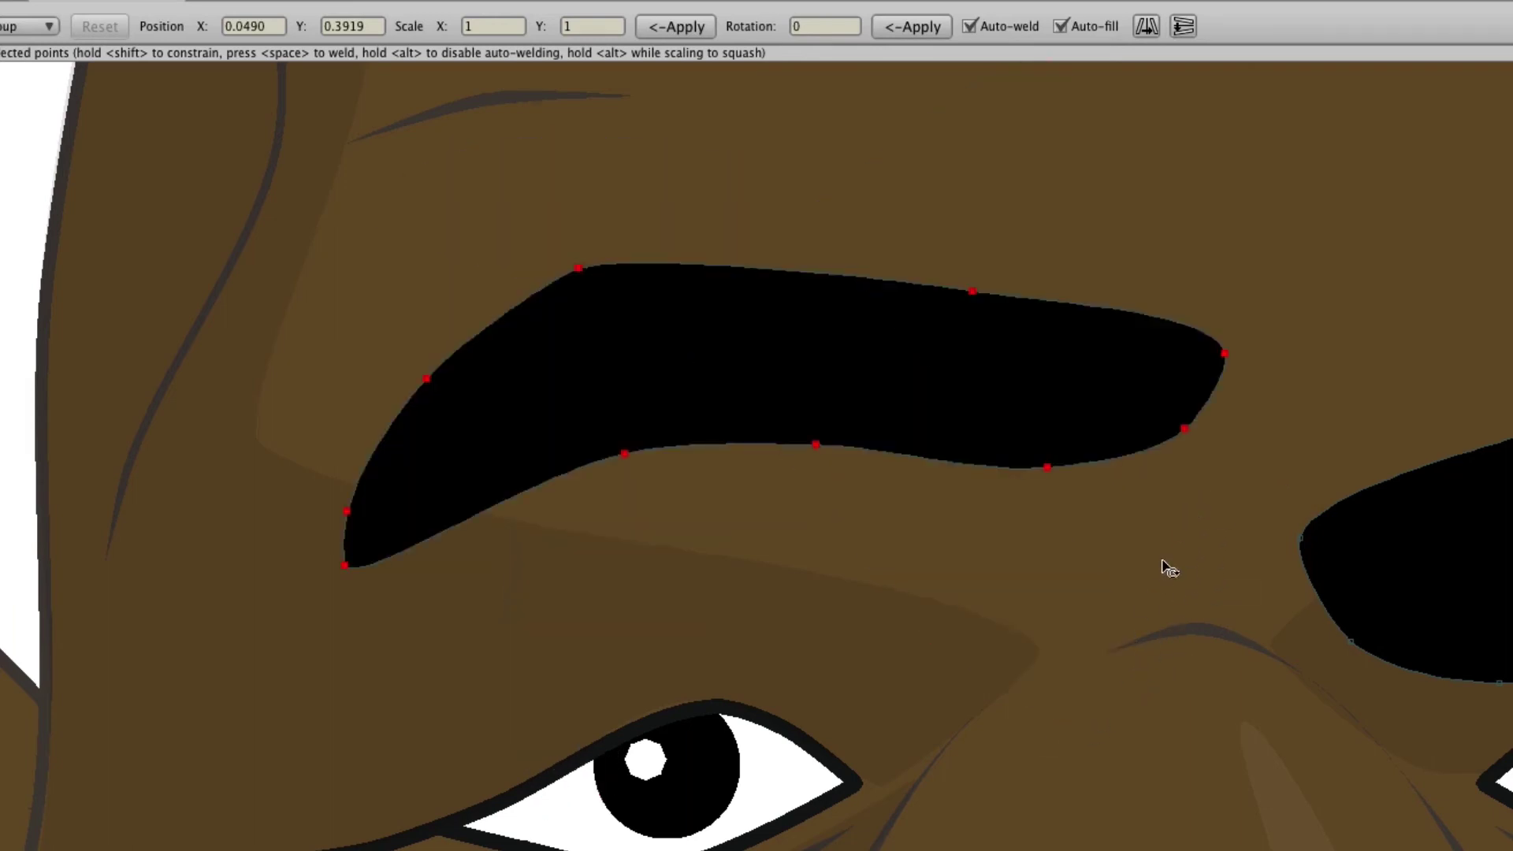
pyautogui.hotkey('ctrl', 'a')
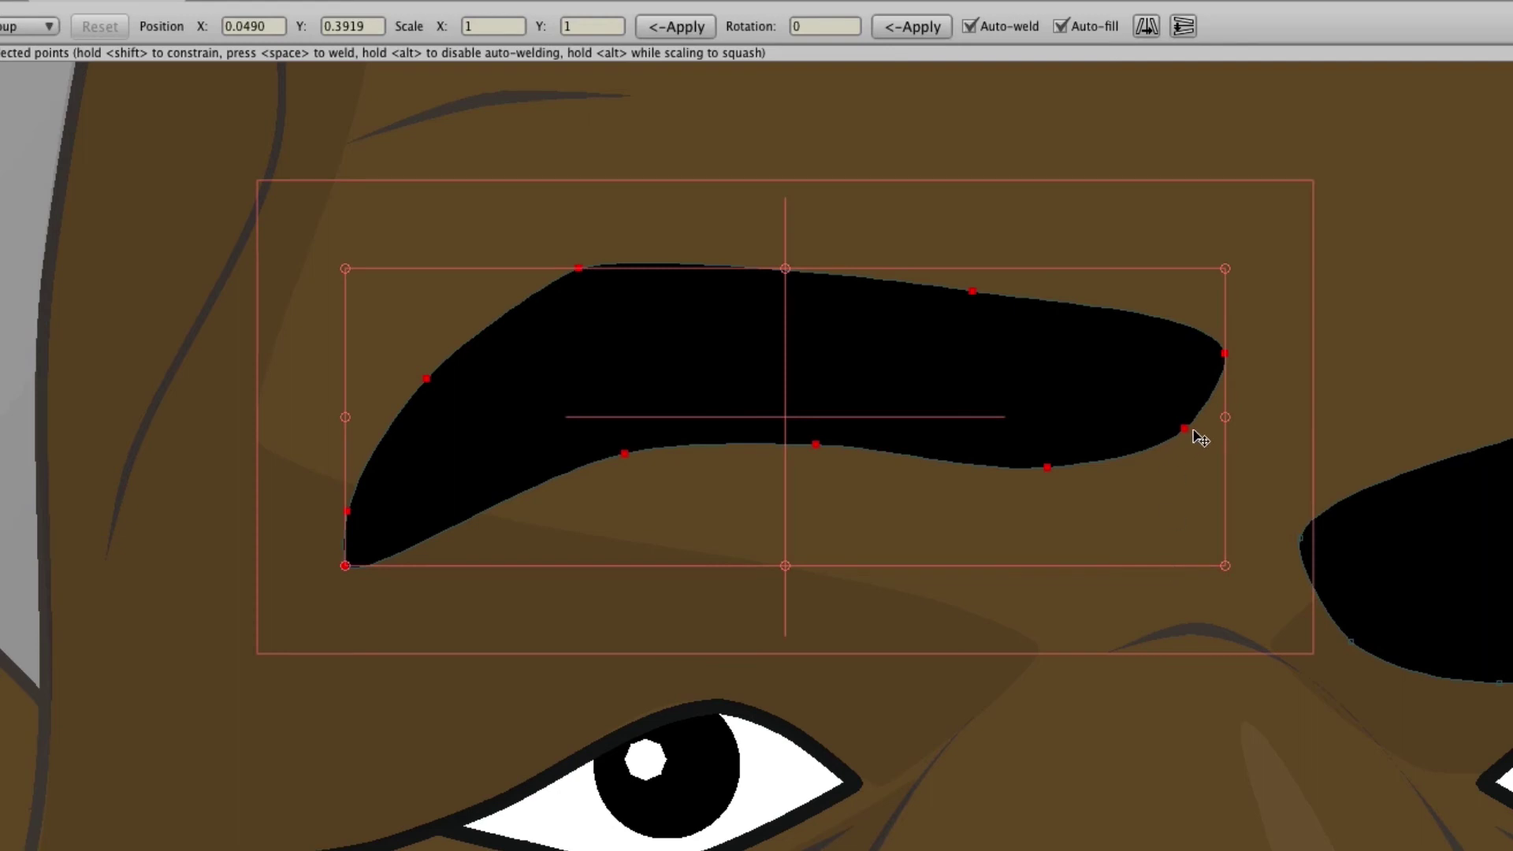
# - Stretch the left eyebrow longer and flatter with the right-edge handle
pyautogui.moveTo(1225, 418)
pyautogui.mouseDown()
pyautogui.moveTo(1105, 430)
pyautogui.moveTo(1272, 428)
pyautogui.mouseUp()
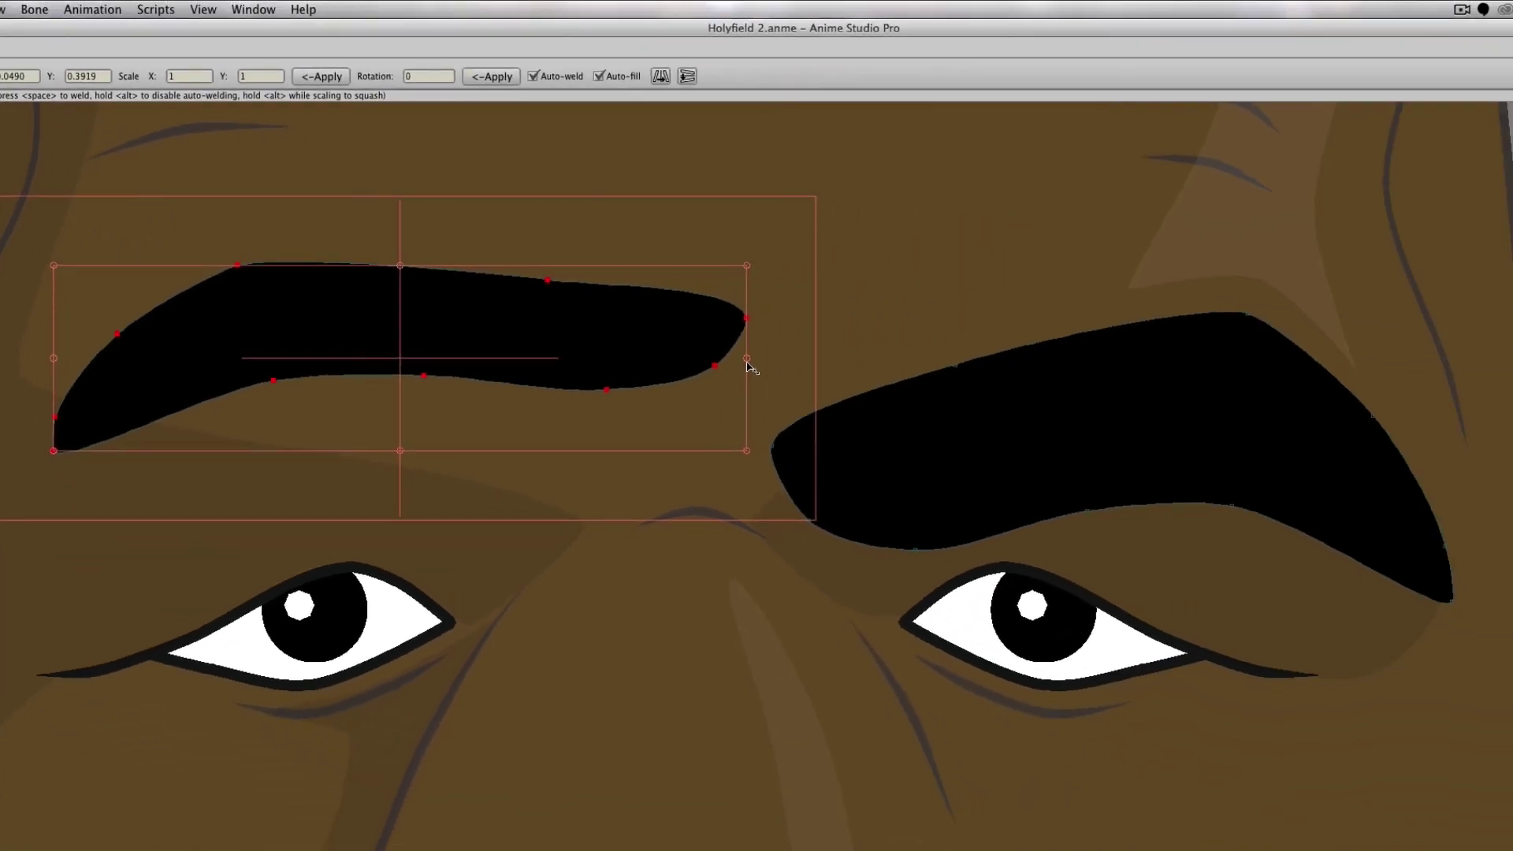
# - Switch the selection between the two eyebrows, ending on the right eyebrow
pyautogui.click(1057, 413)
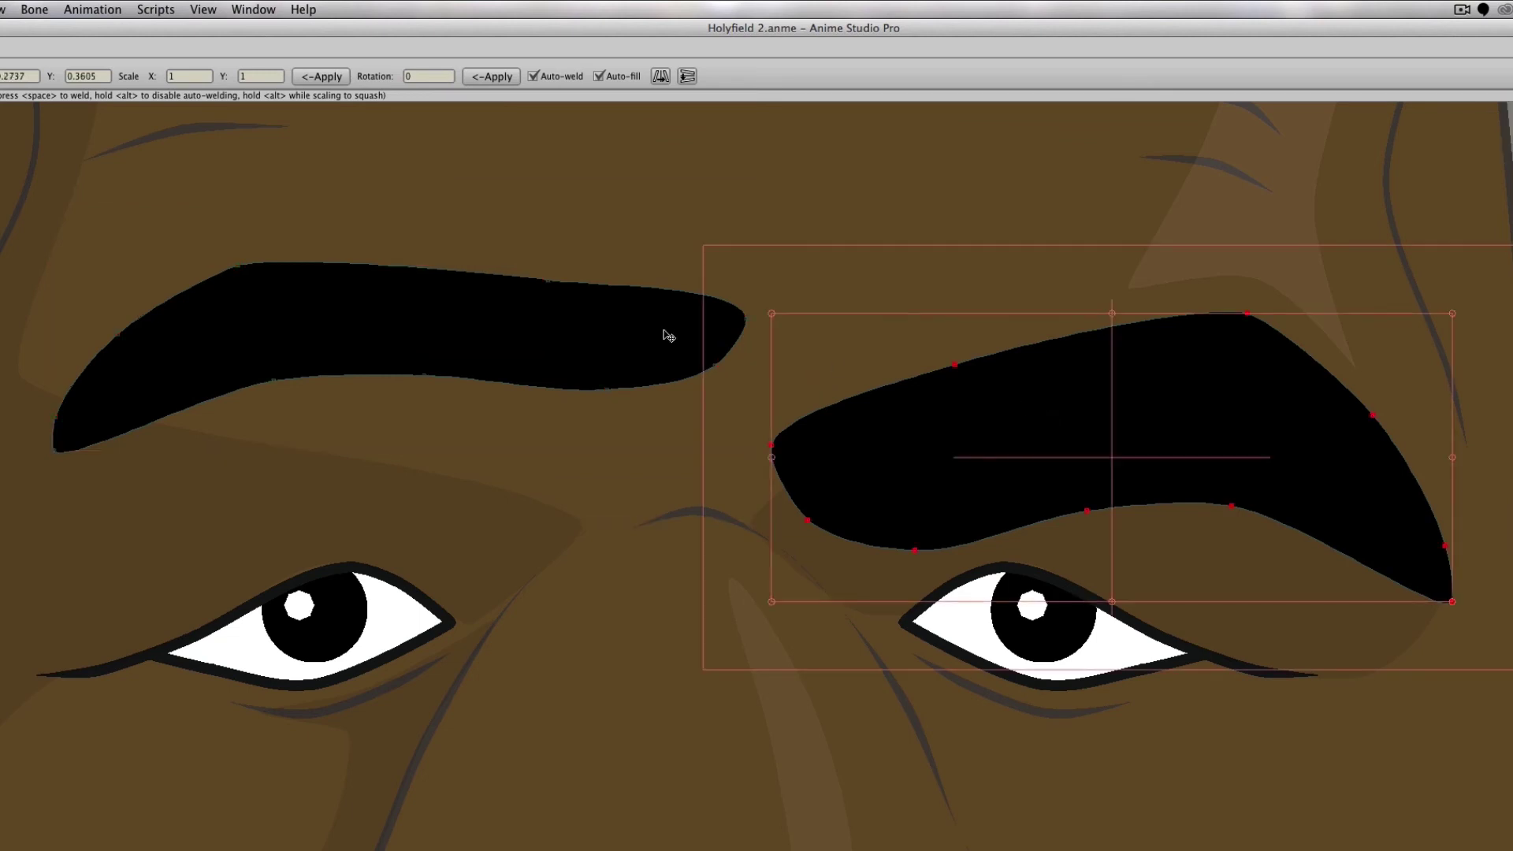
pyautogui.click(625, 335)
pyautogui.click(1047, 441)
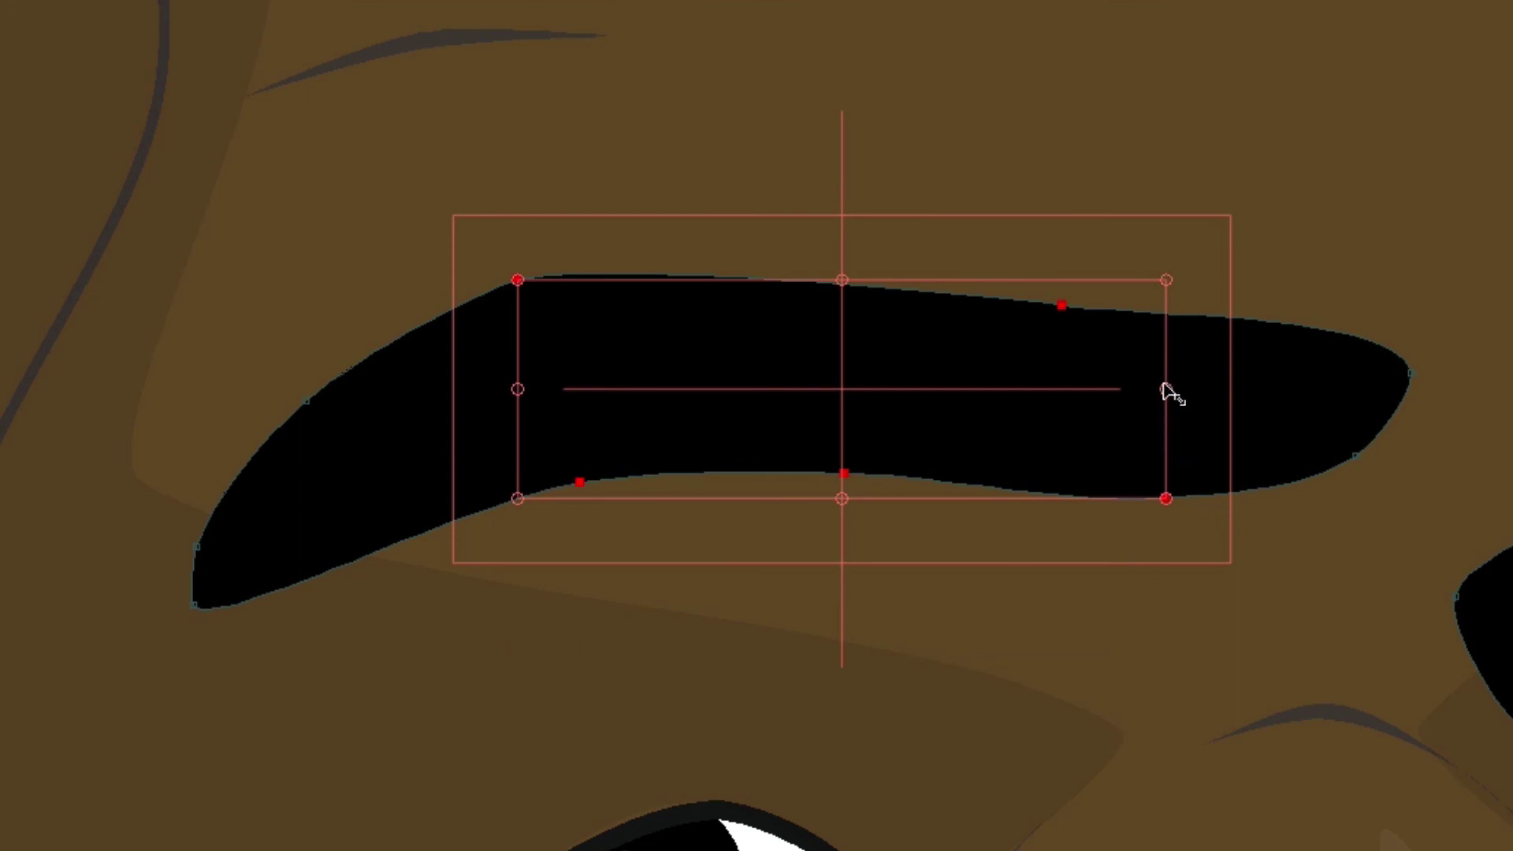
# - Squeeze the selected inner eyebrow points together horizontally, then select two top-edge points
pyautogui.moveTo(1166, 390)
pyautogui.mouseDown()
pyautogui.moveTo(986, 412)
pyautogui.moveTo(1047, 398)
pyautogui.mouseUp()
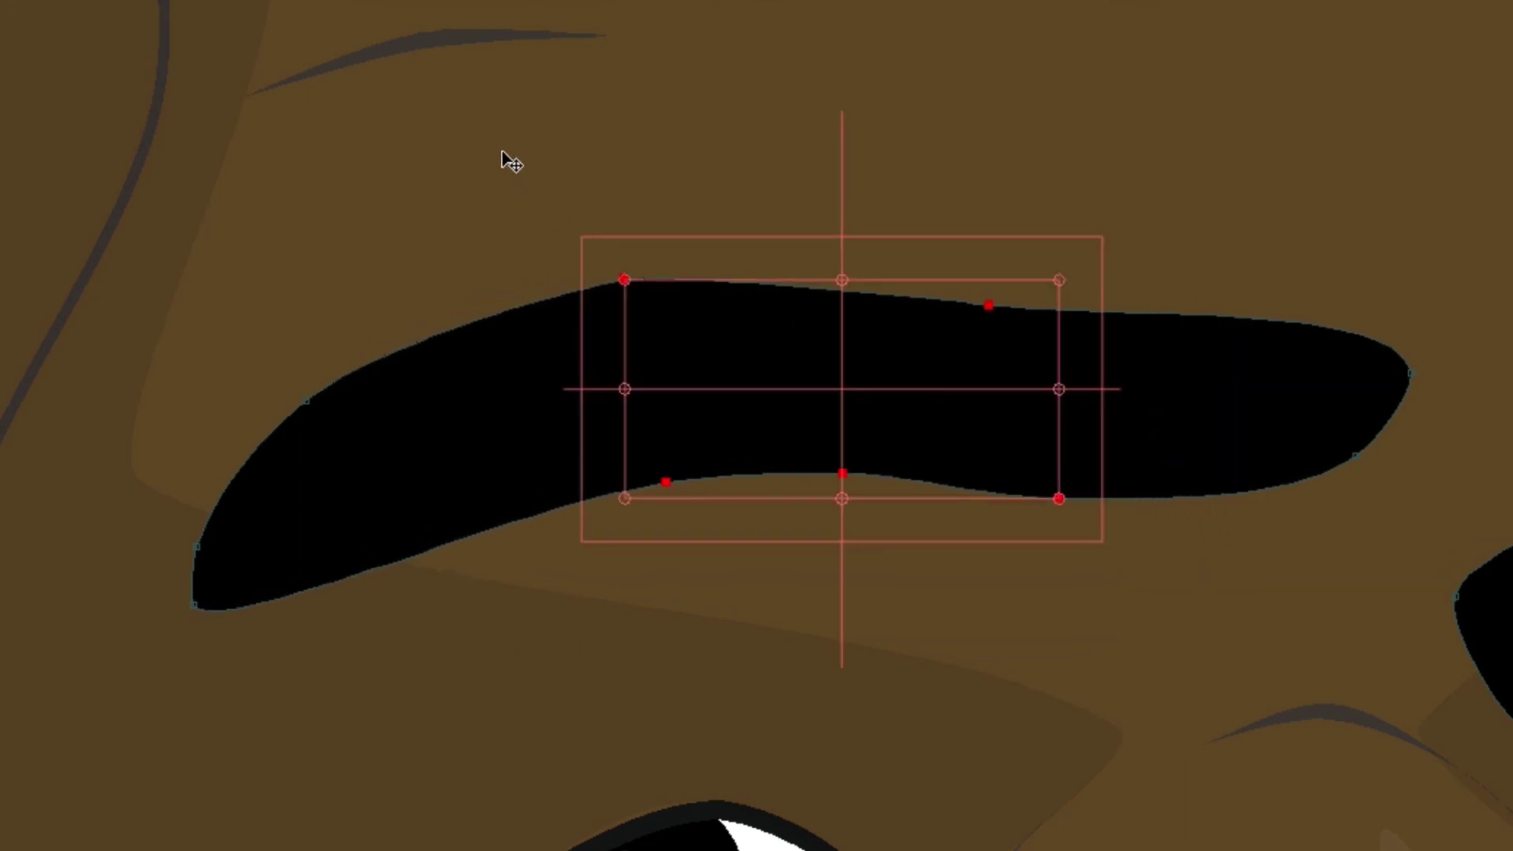
pyautogui.moveTo(501, 152)
pyautogui.mouseDown()
pyautogui.moveTo(934, 258)
pyautogui.moveTo(1118, 343)
pyautogui.mouseUp()
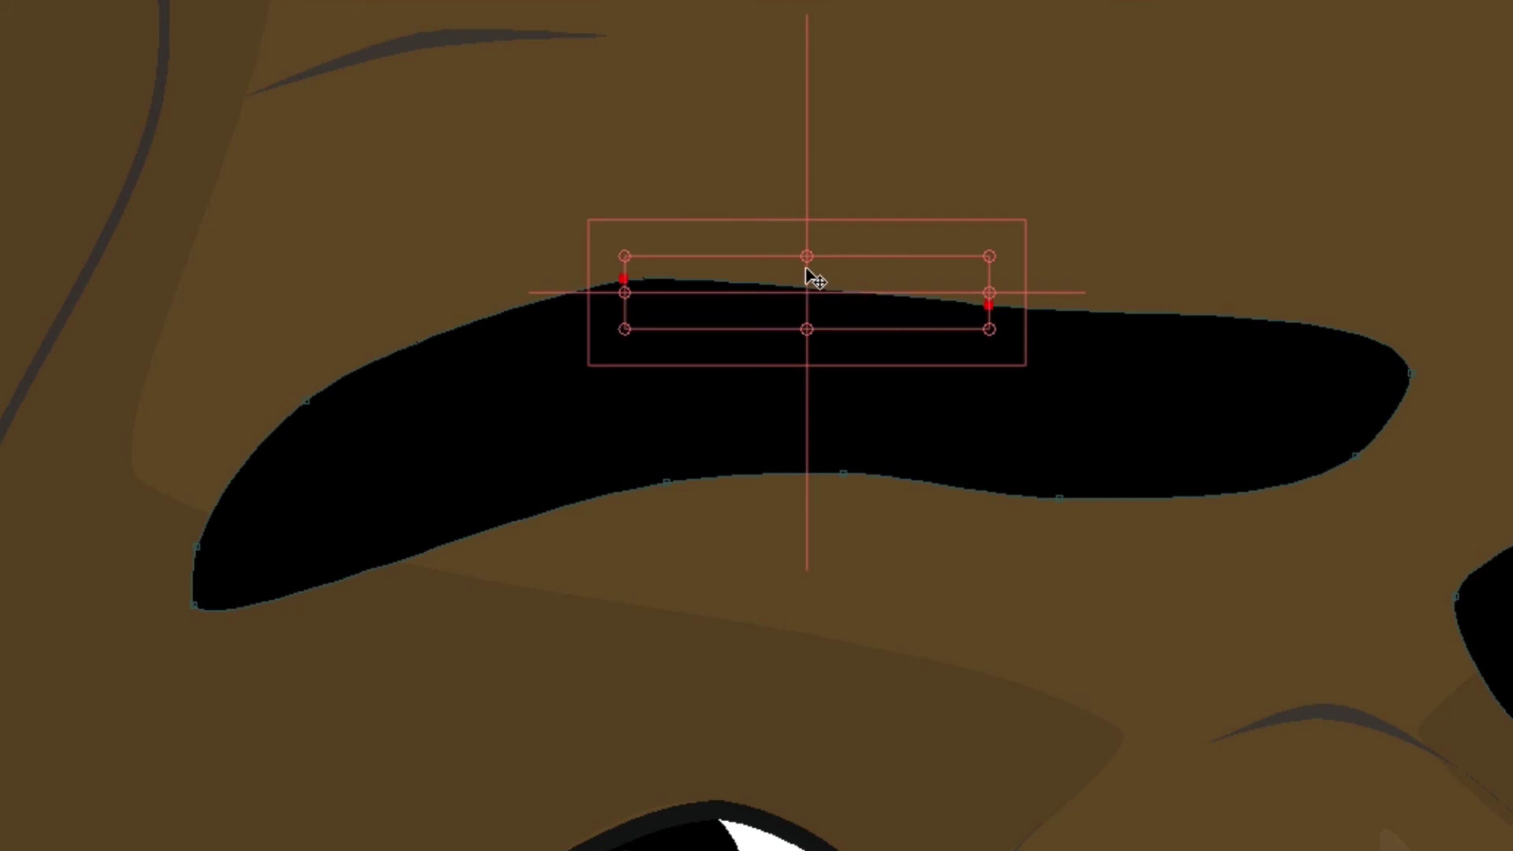